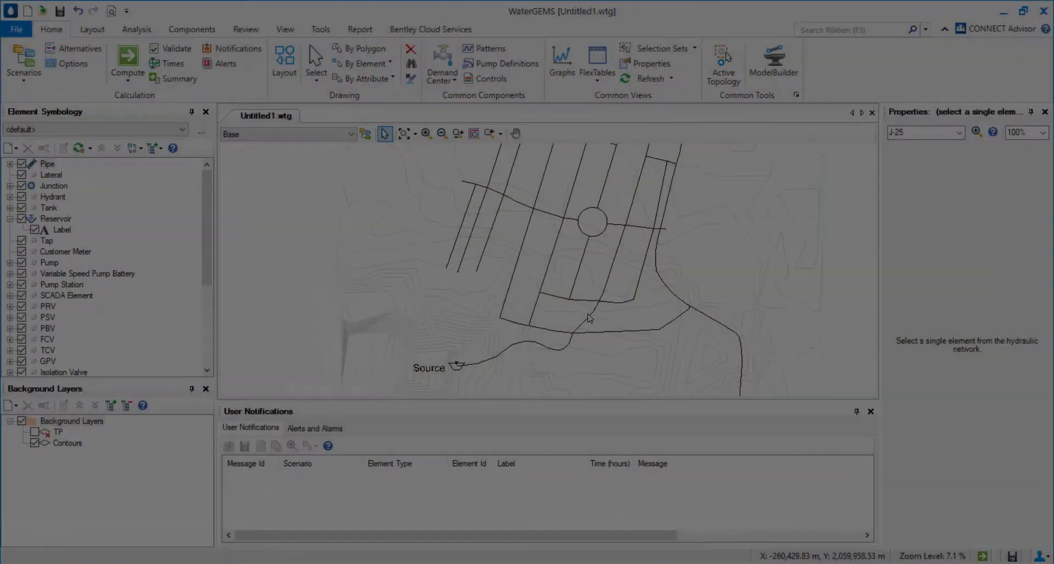
# Zoom from the full network into the pipes around junctions J-18 and J-20.
pyautogui.scroll(1, 579, 291)
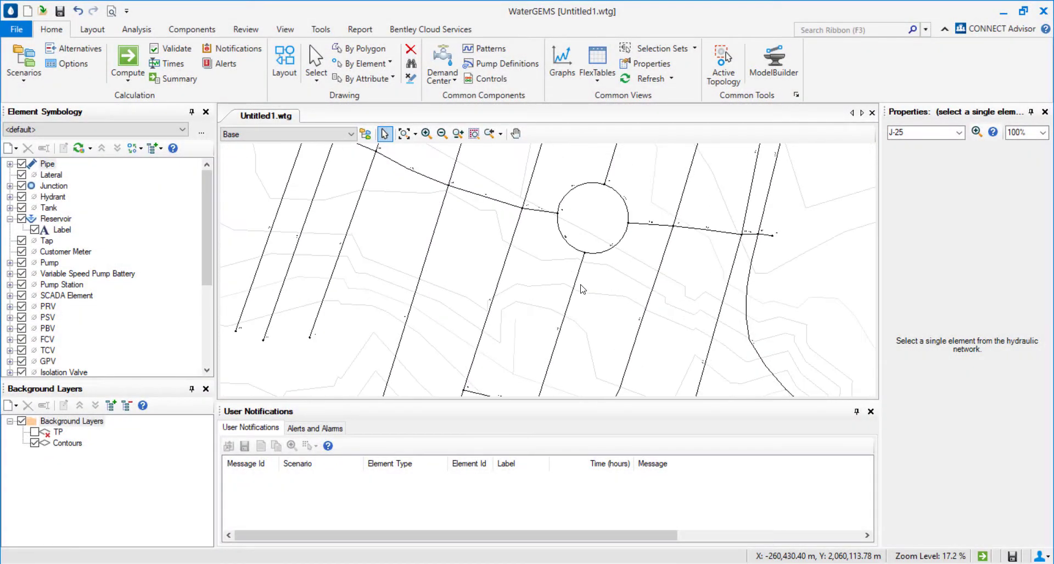
pyautogui.scroll(1, 593, 318)
pyautogui.scroll(1, 486, 258)
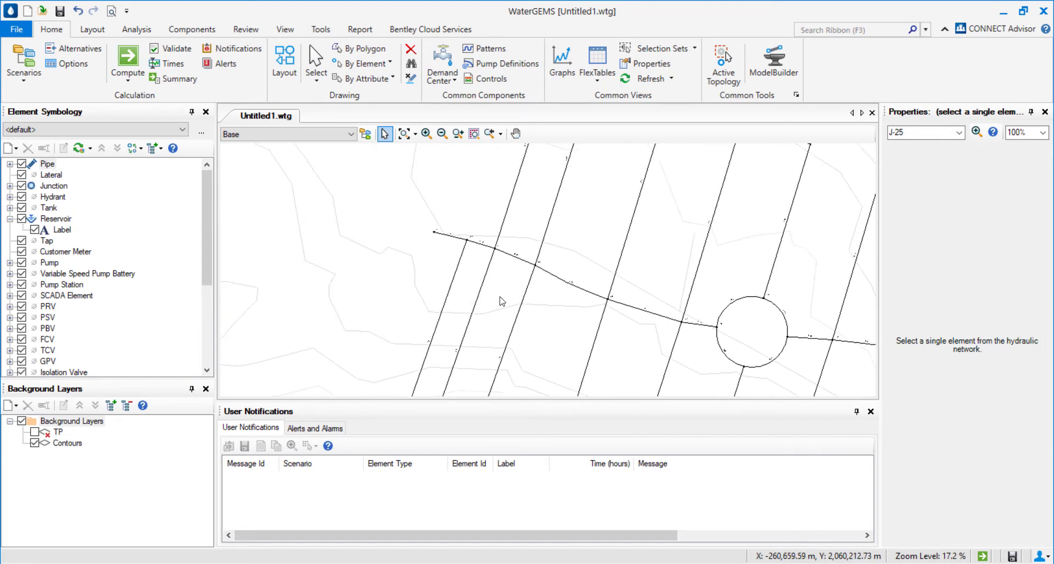
pyautogui.scroll(1, 464, 250)
pyautogui.scroll(-1, 466, 275)
pyautogui.scroll(-1, 469, 280)
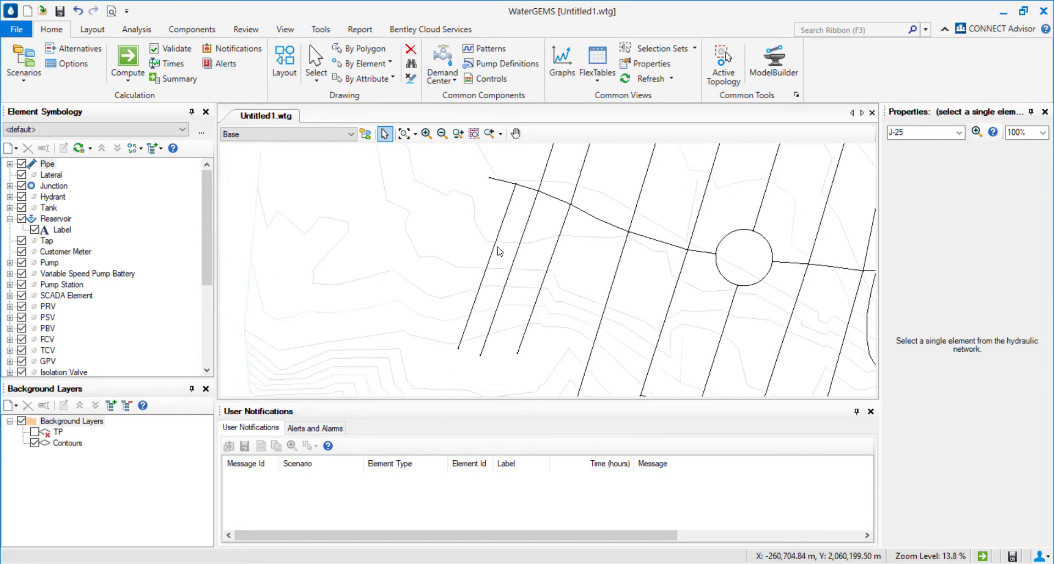
pyautogui.scroll(1, 480, 266)
pyautogui.scroll(1, 494, 263)
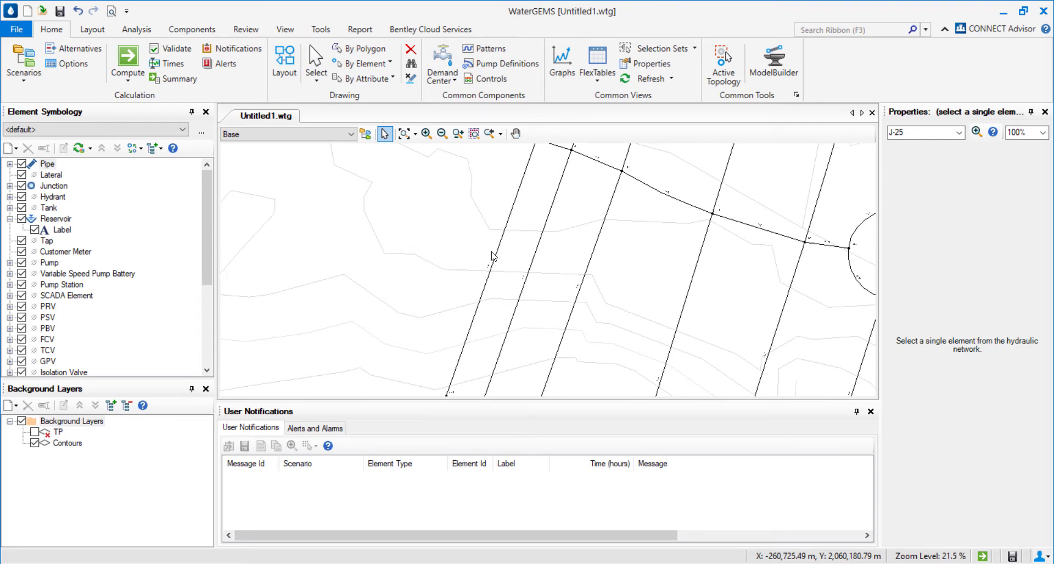
pyautogui.scroll(-1, 527, 302)
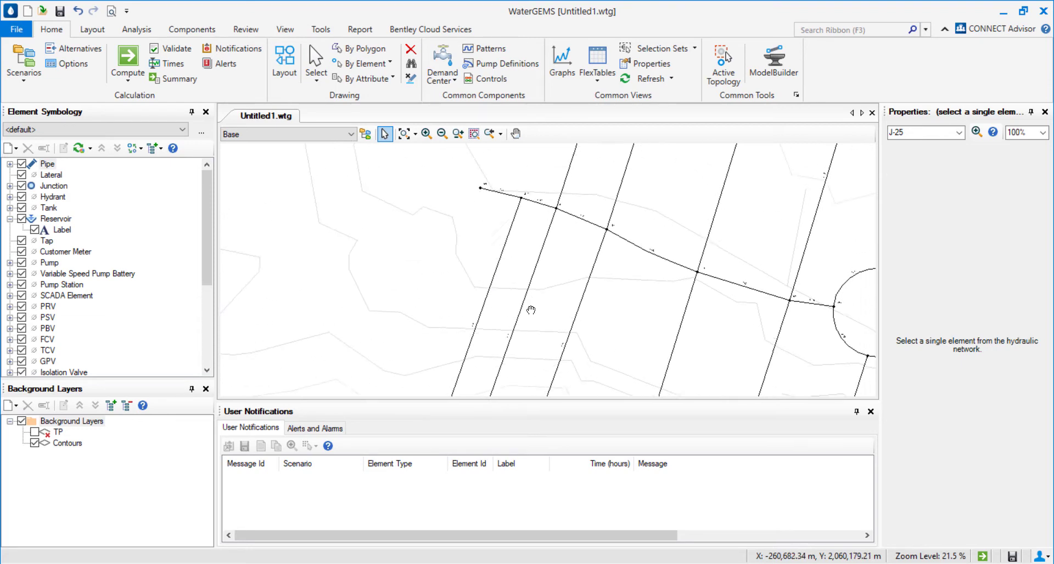
pyautogui.scroll(1, 522, 219)
pyautogui.scroll(1, 523, 207)
pyautogui.scroll(-1, 514, 247)
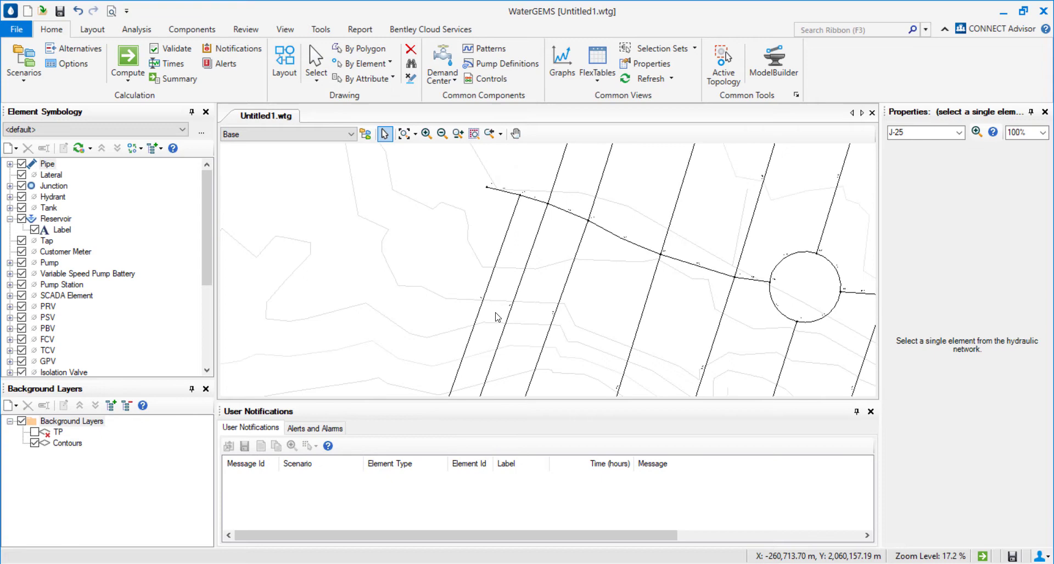
pyautogui.scroll(1, 520, 250)
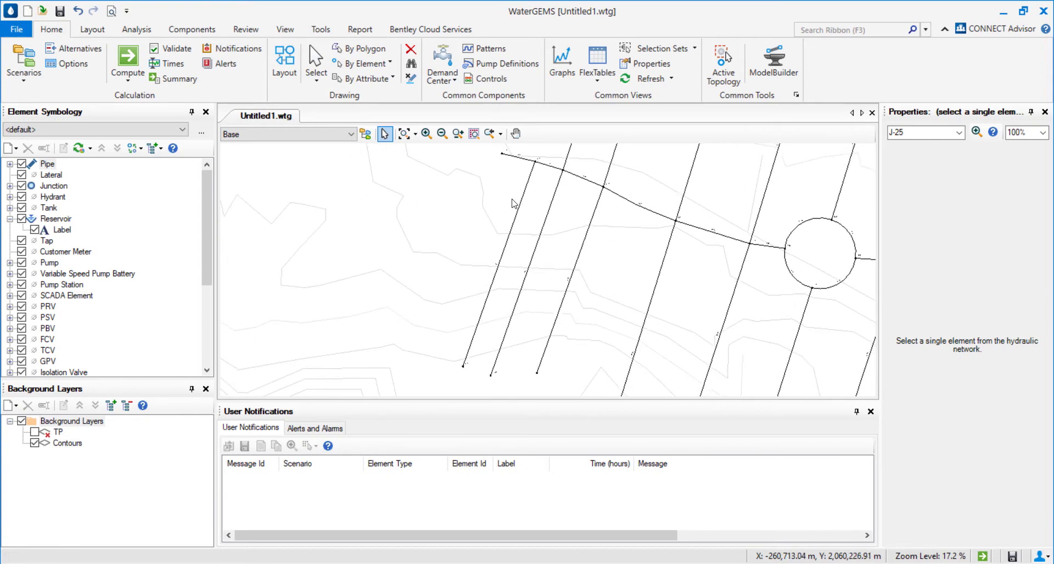
pyautogui.scroll(1, 521, 252)
pyautogui.scroll(1, 560, 200)
pyautogui.scroll(1, 560, 213)
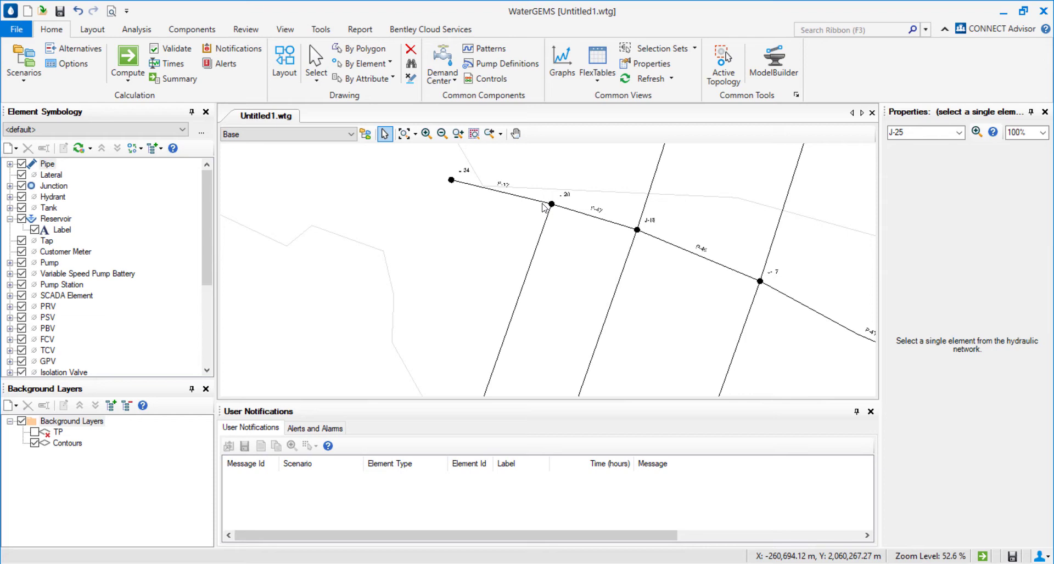
pyautogui.scroll(-2, 555, 216)
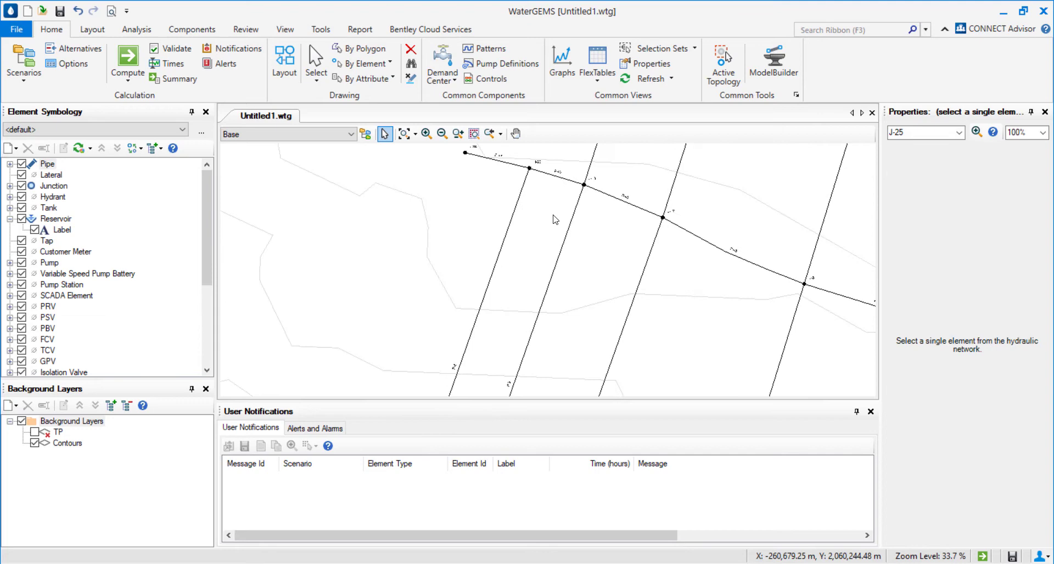
pyautogui.moveTo(555, 248)
pyautogui.mouseDown()
pyautogui.moveTo(543, 263)
pyautogui.moveTo(528, 238)
pyautogui.moveTo(521, 273)
pyautogui.mouseUp()
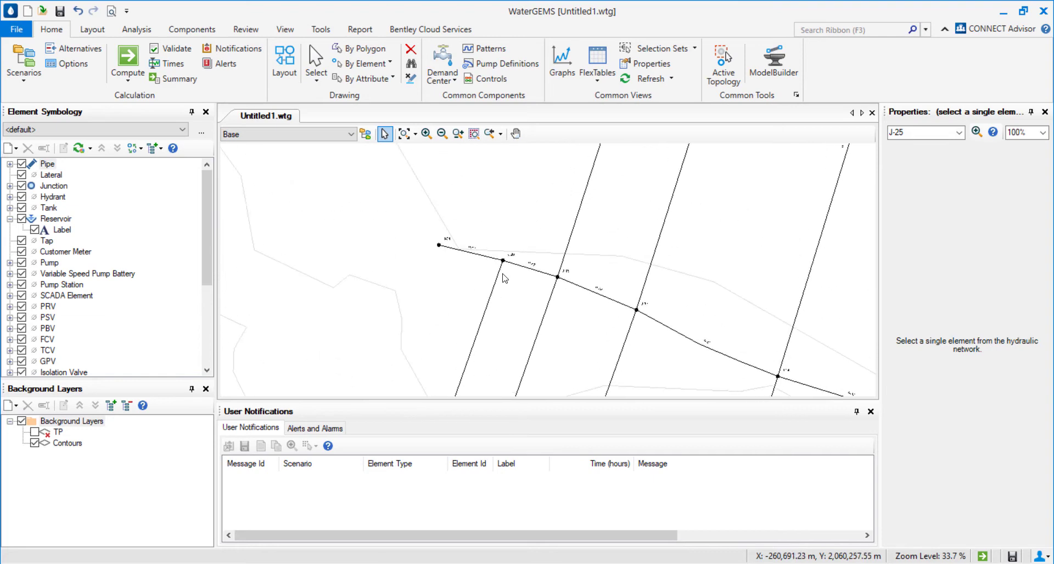
pyautogui.scroll(2, 526, 275)
# Select pipe P-47 and set its Specify Local Minor Loss? property to True.
pyautogui.click(541, 279)
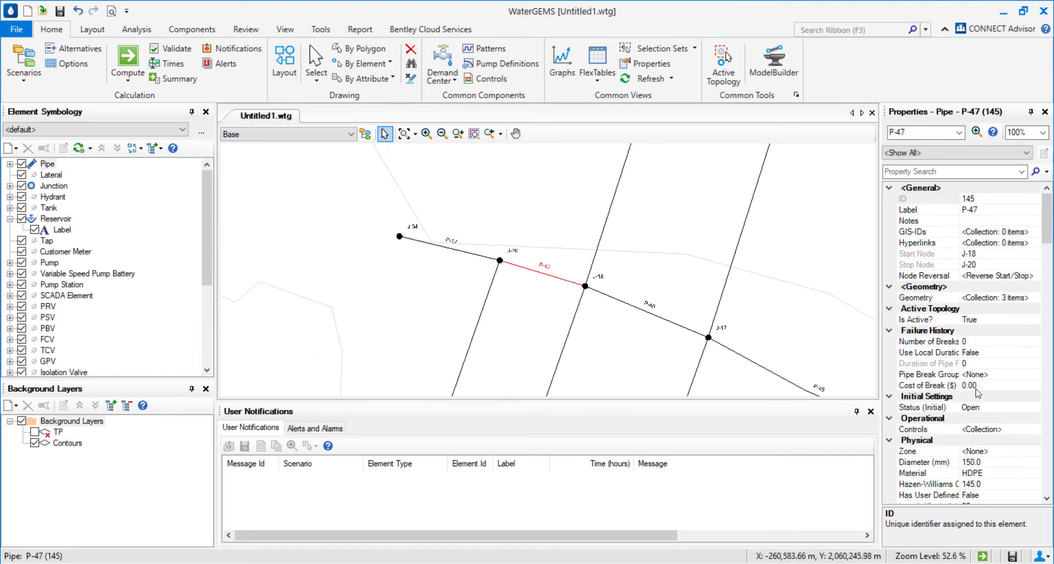
pyautogui.scroll(-1, 978, 394)
pyautogui.scroll(-1, 972, 428)
pyautogui.scroll(-1, 967, 431)
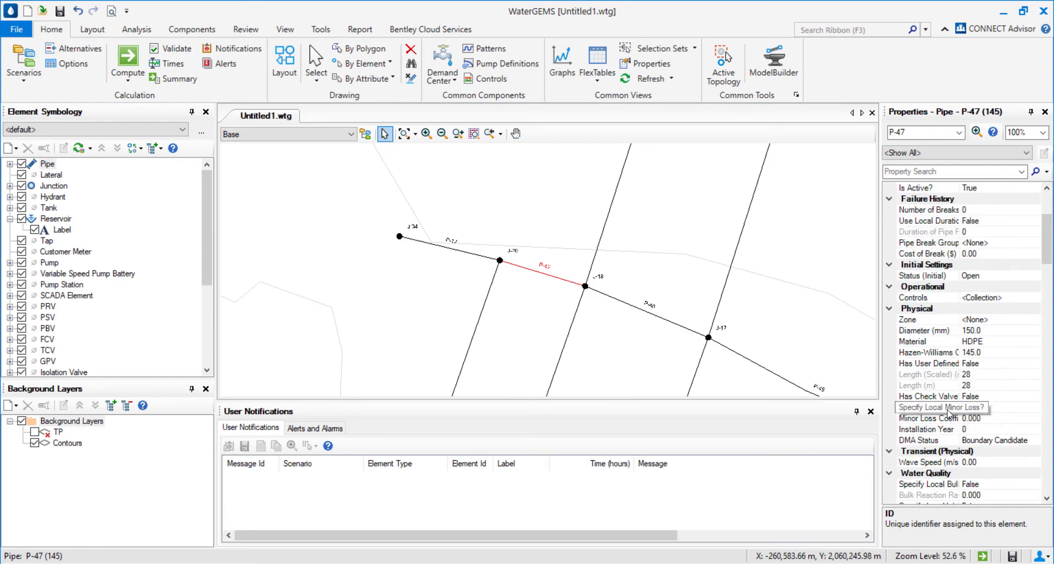
pyautogui.click(949, 410)
pyautogui.click(937, 421)
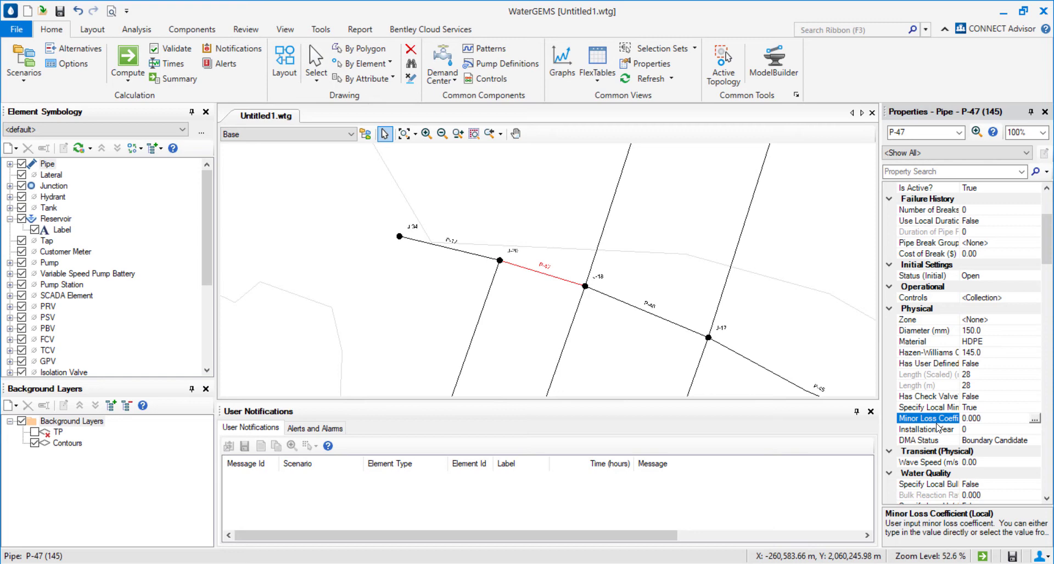
# Open the minor loss engineering library and list the MinorLossLibrary.xml loss types.
pyautogui.click(1035, 420)
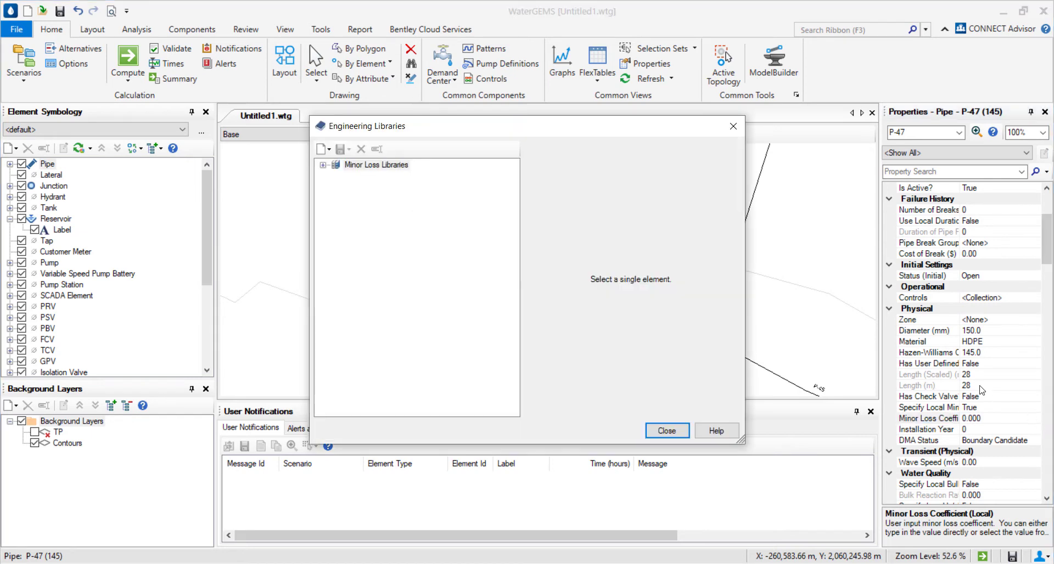
pyautogui.click(323, 165)
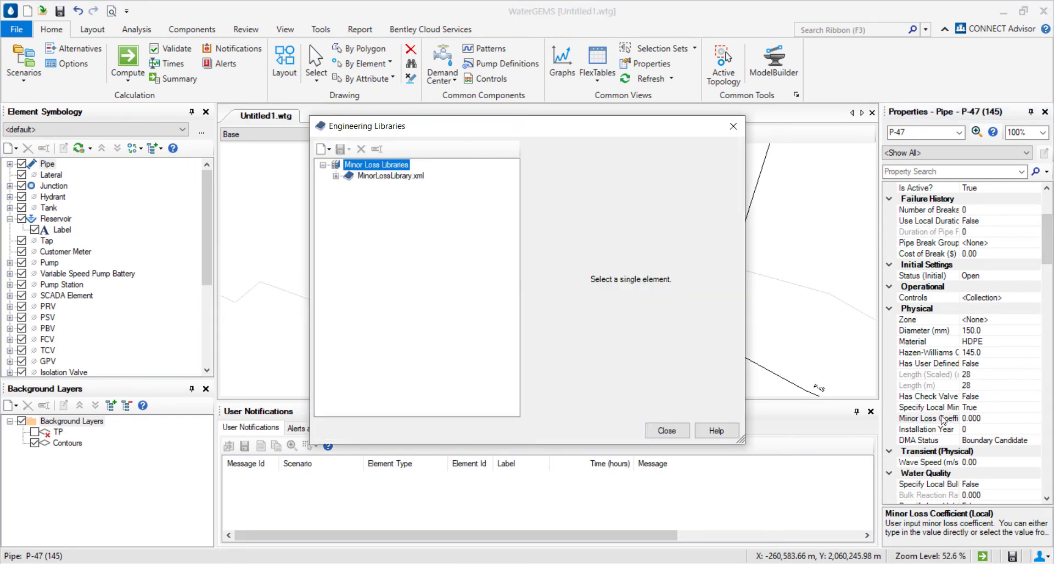
pyautogui.click(336, 177)
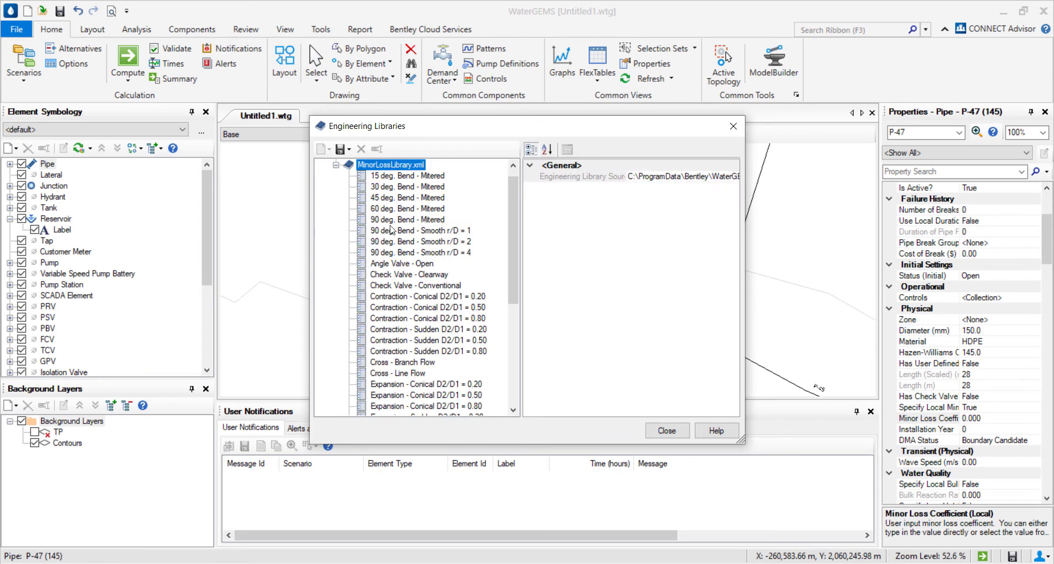
pyautogui.scroll(-3, 415, 297)
pyautogui.scroll(3, 403, 319)
pyautogui.scroll(1, 402, 319)
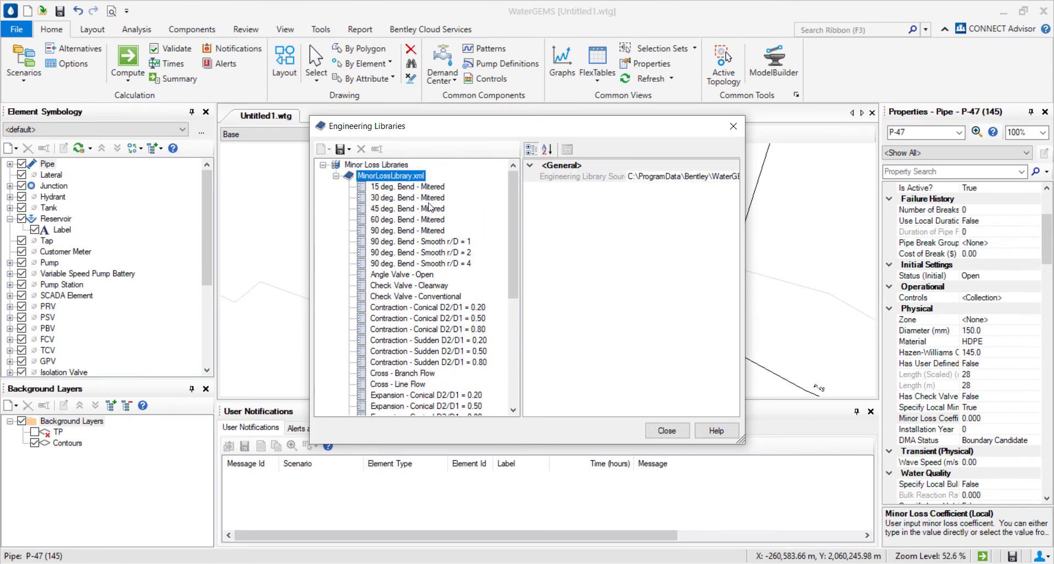
# Inspect the 60° Bend - Mitered entry (0.350), then close the library without applying it.
pyautogui.click(384, 220)
pyautogui.scroll(-1, 380, 280)
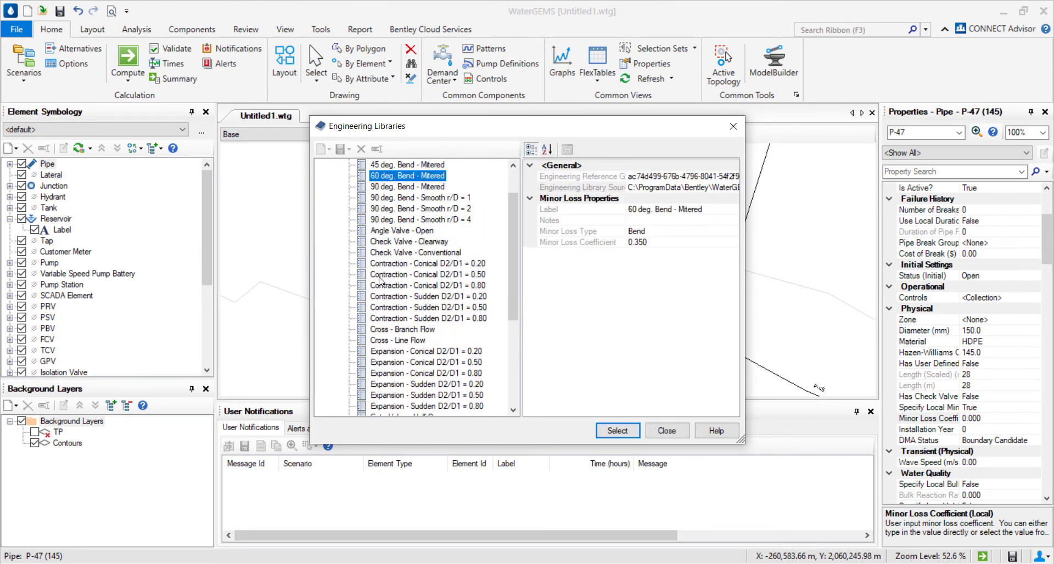
pyautogui.scroll(-3, 388, 268)
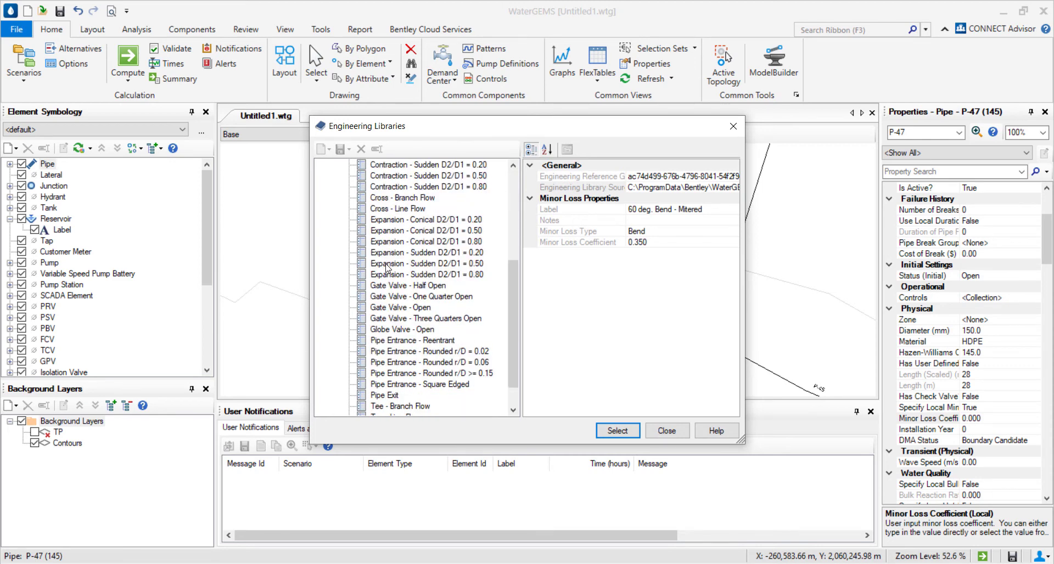
pyautogui.scroll(-1, 387, 268)
pyautogui.scroll(7, 387, 266)
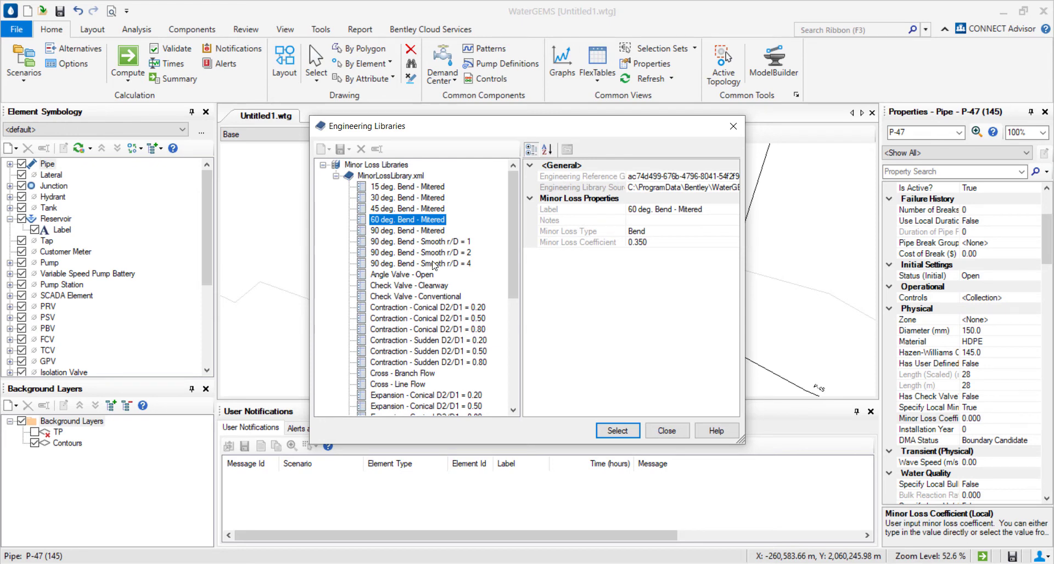
pyautogui.click(667, 431)
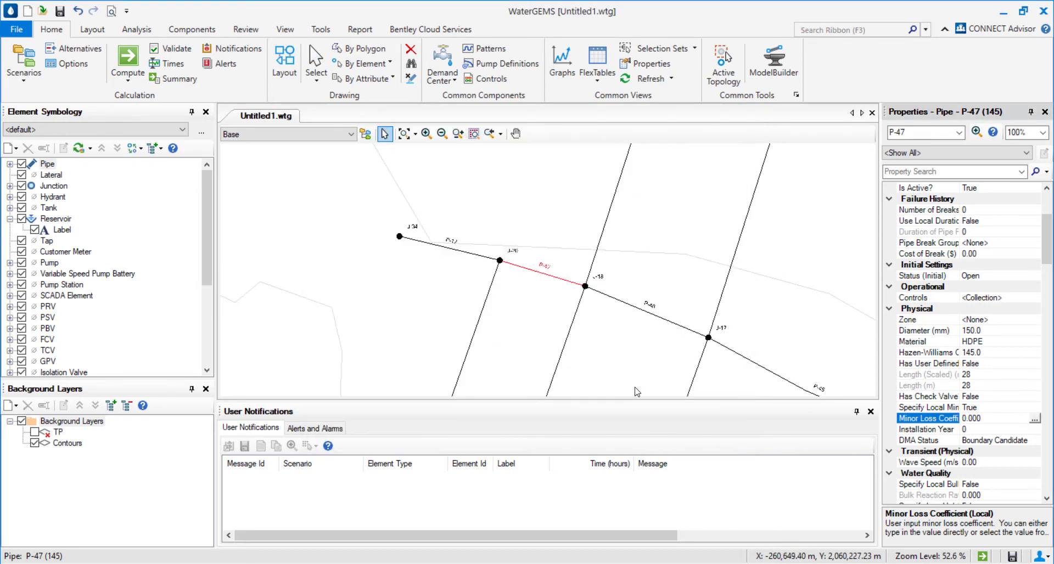
# Set P-47's Specify Local Minor Loss property to False.
pyautogui.click(1034, 409)
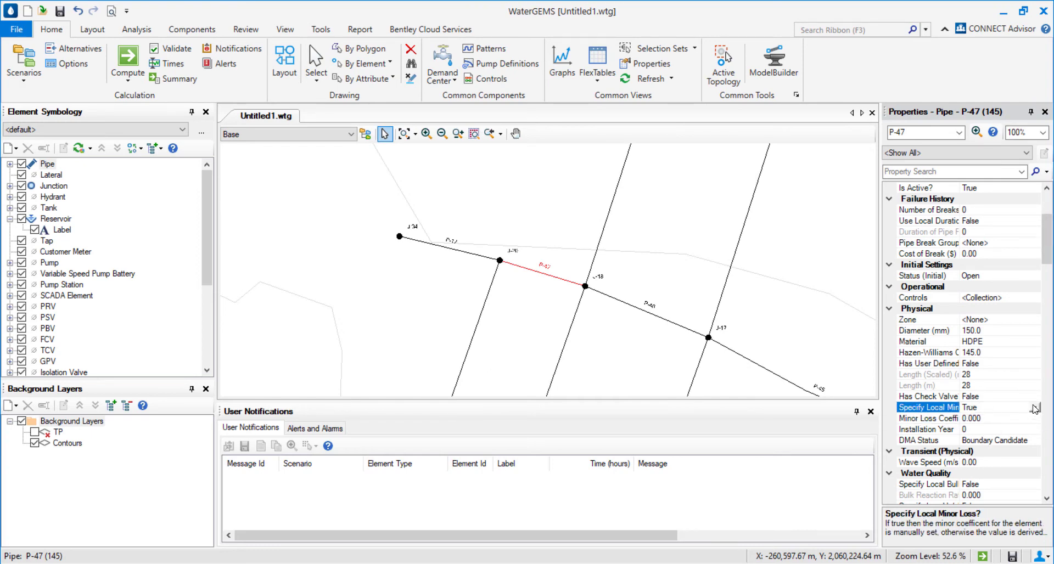
pyautogui.click(1035, 410)
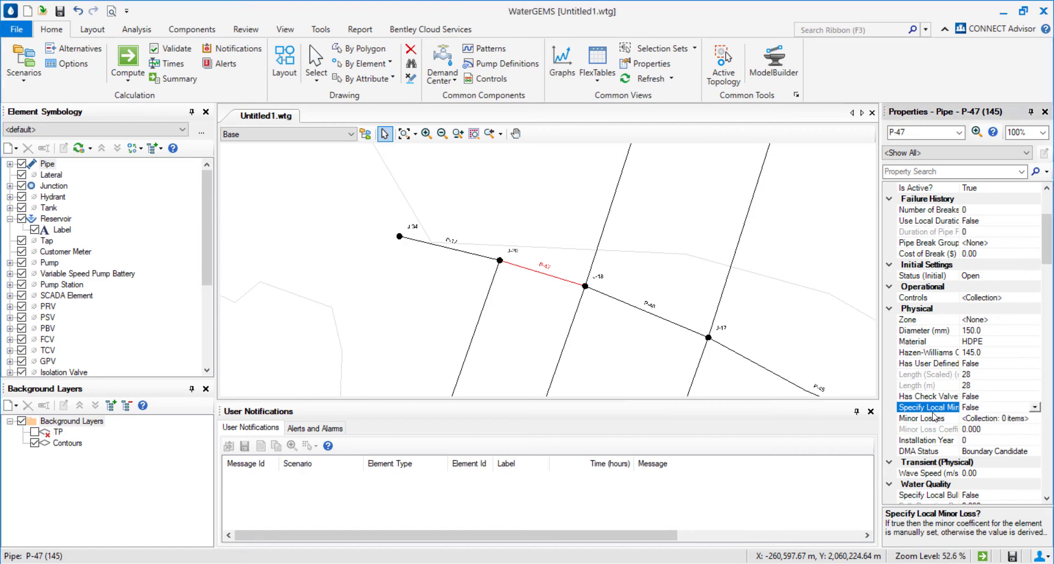
pyautogui.click(1011, 428)
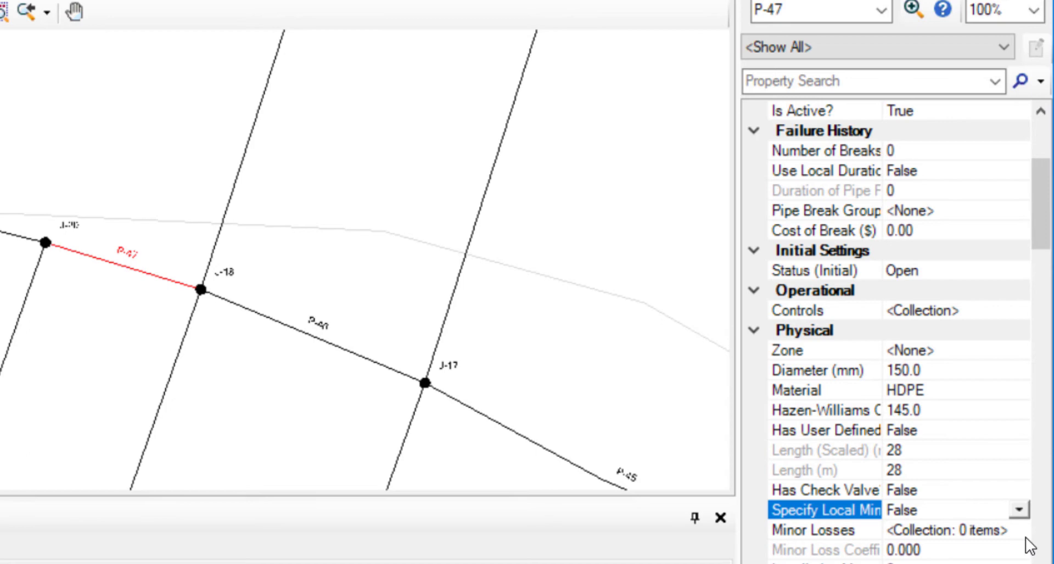
# Open P-47's Minor Losses table and enter a first row with quantity 2.
pyautogui.click(1024, 532)
pyautogui.click(1020, 533)
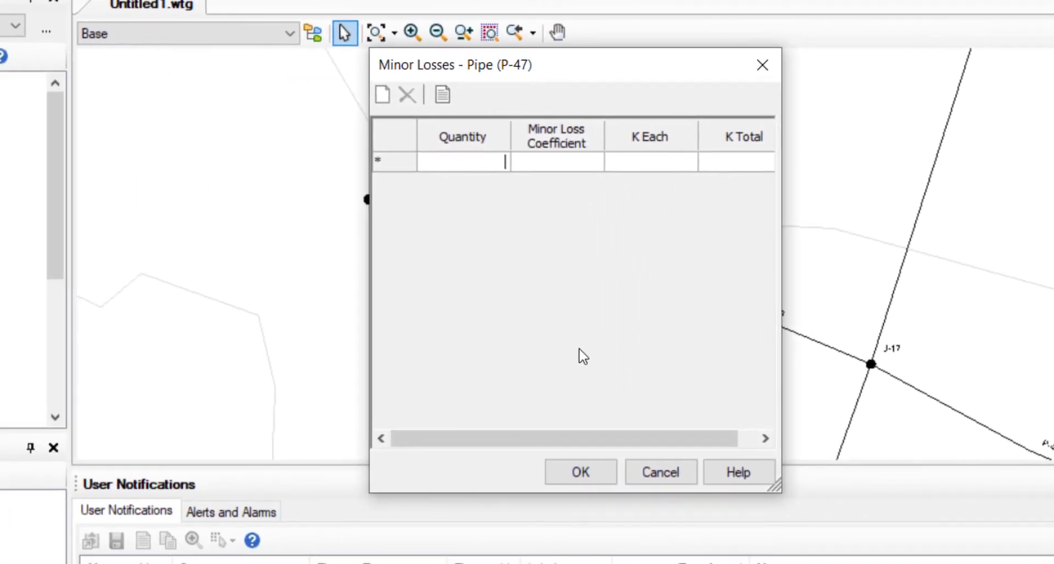
pyautogui.write('2')
pyautogui.press('Tab')
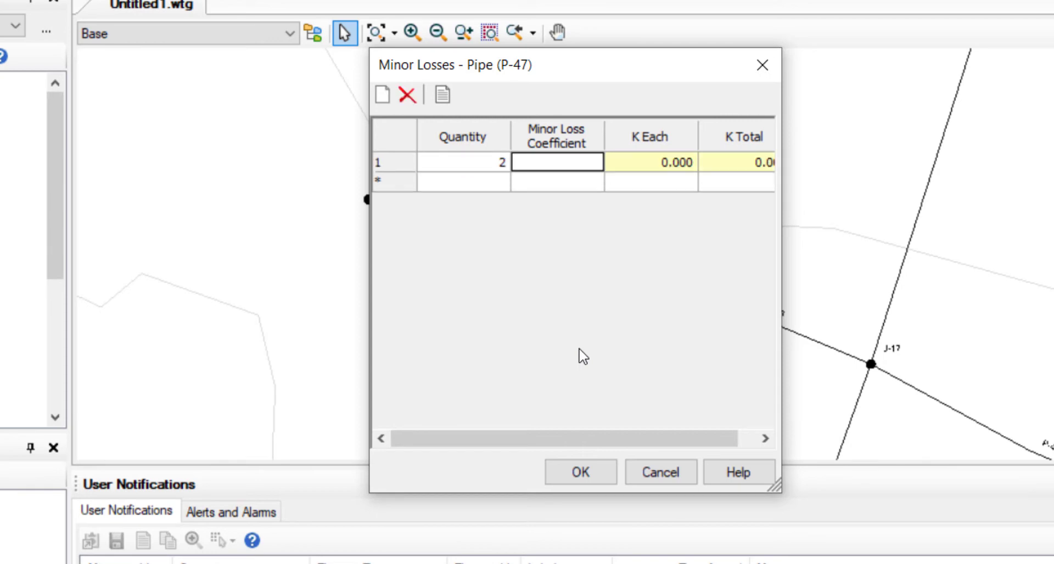
pyautogui.click(563, 164)
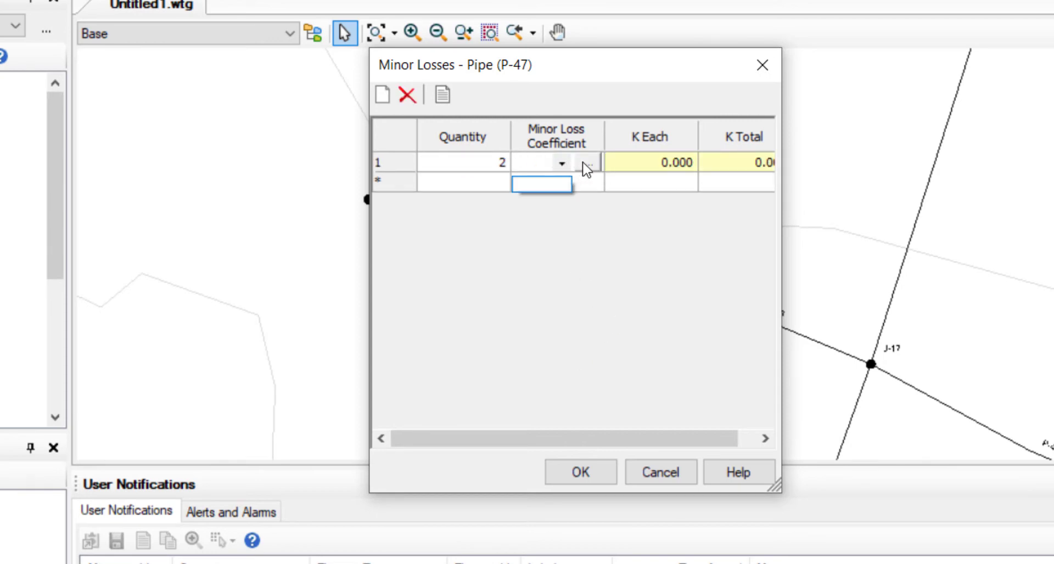
# Create minor loss definition Minor Loss - 1 as an Entrance with coefficient 0.5.
pyautogui.click(586, 164)
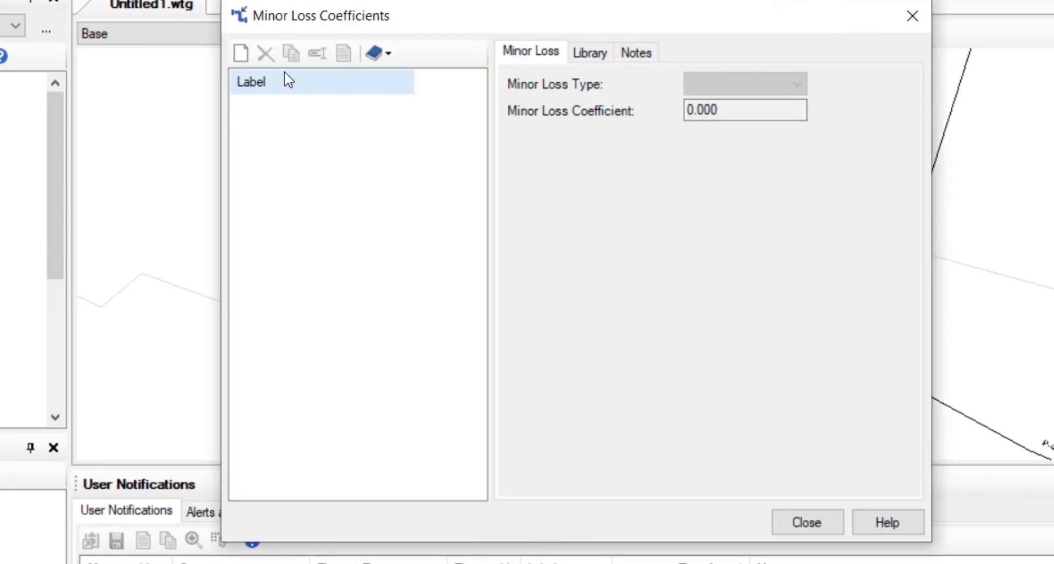
pyautogui.click(241, 55)
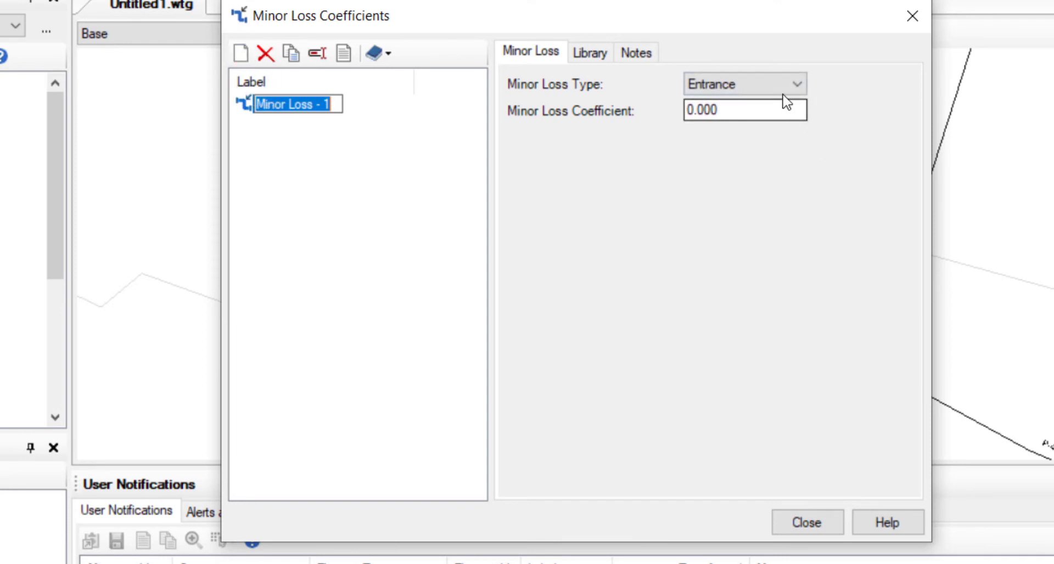
pyautogui.click(766, 110)
pyautogui.doubleClick(767, 111)
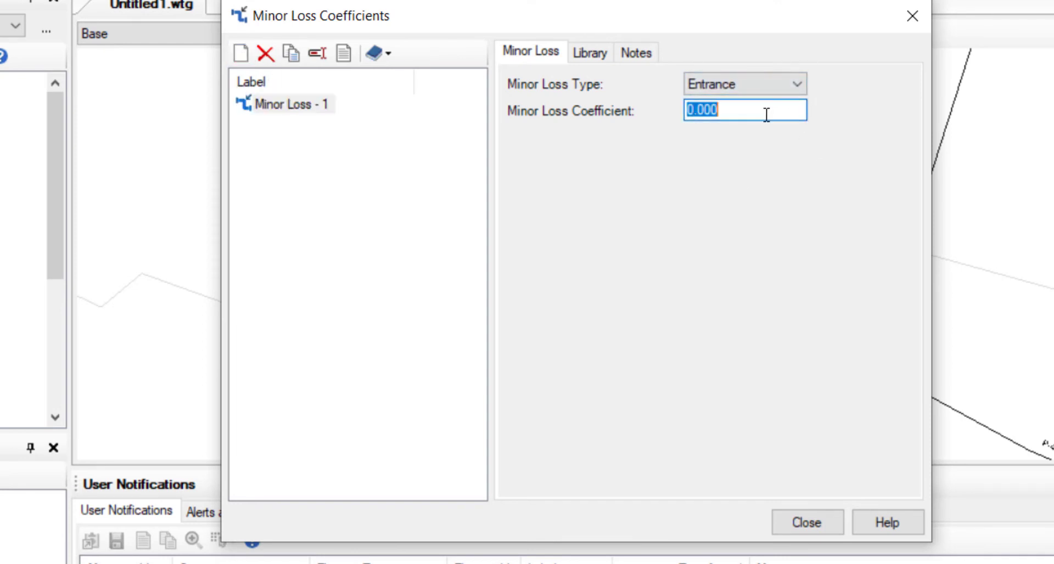
pyautogui.write('0.5')
pyautogui.click(794, 518)
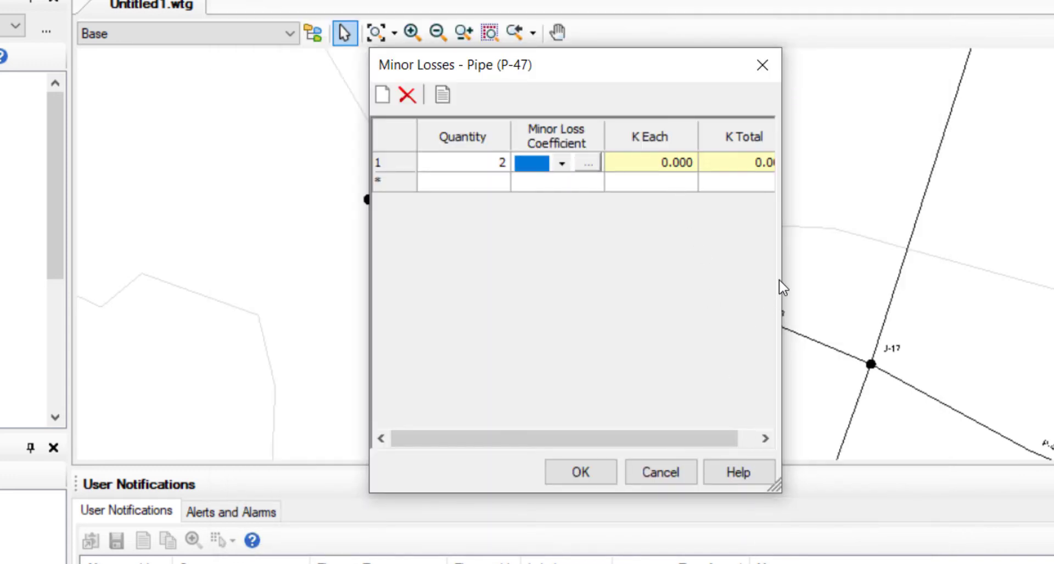
# Assign Minor Loss - 1 to the quantity-2 row, giving K total 1.000, and clear the stray extra row.
pyautogui.click(561, 163)
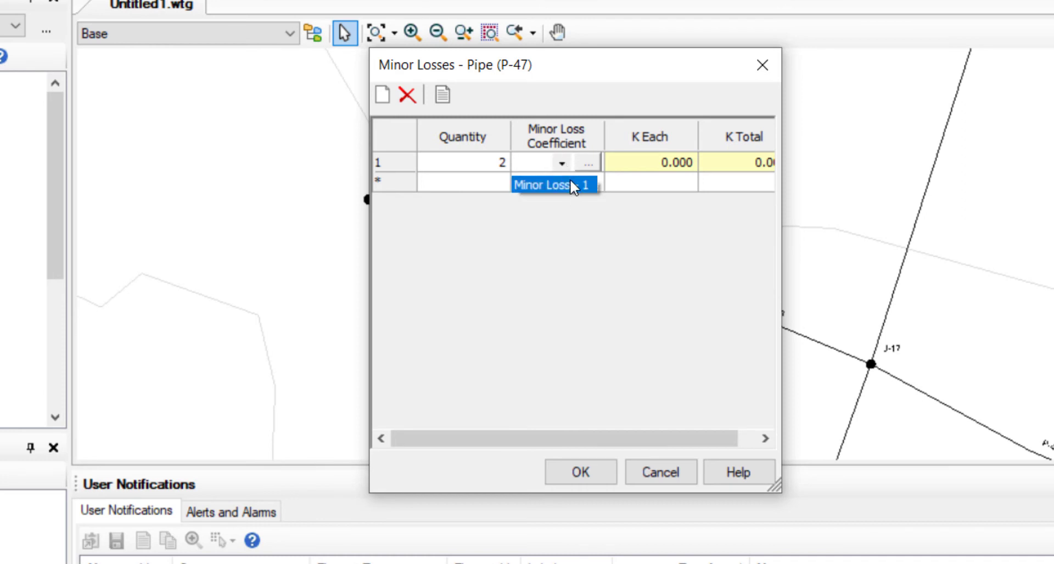
pyautogui.click(571, 185)
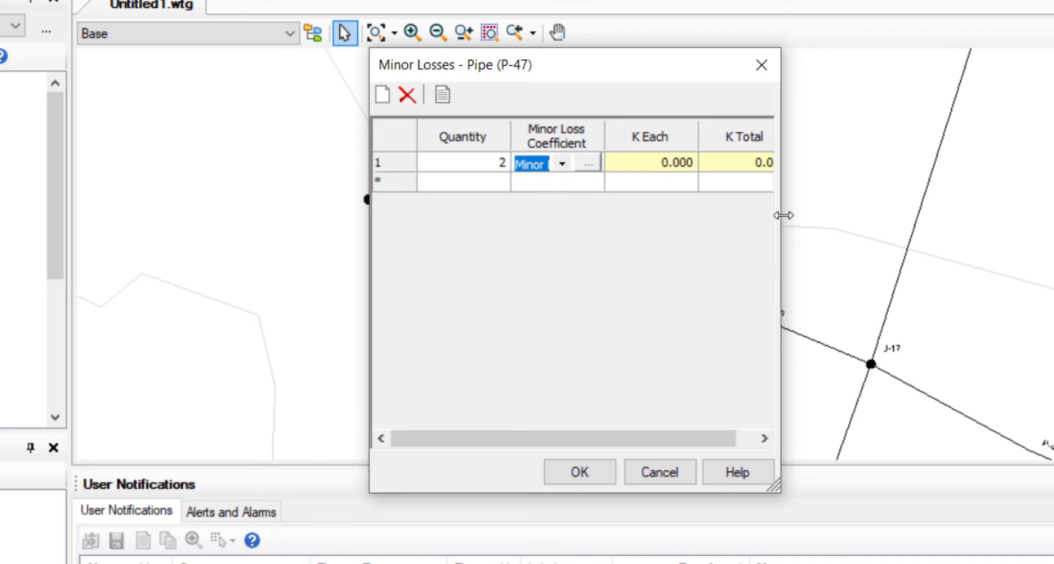
pyautogui.moveTo(784, 216); pyautogui.dragTo(976, 266)
pyautogui.click(483, 184)
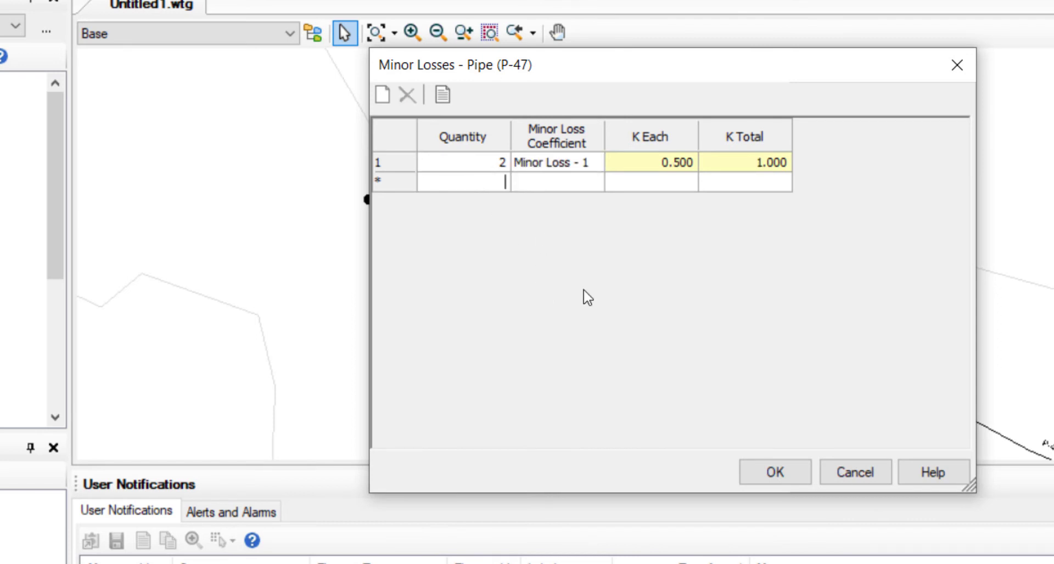
pyautogui.write('2')
pyautogui.press('BackSpace')
pyautogui.press('Escape')
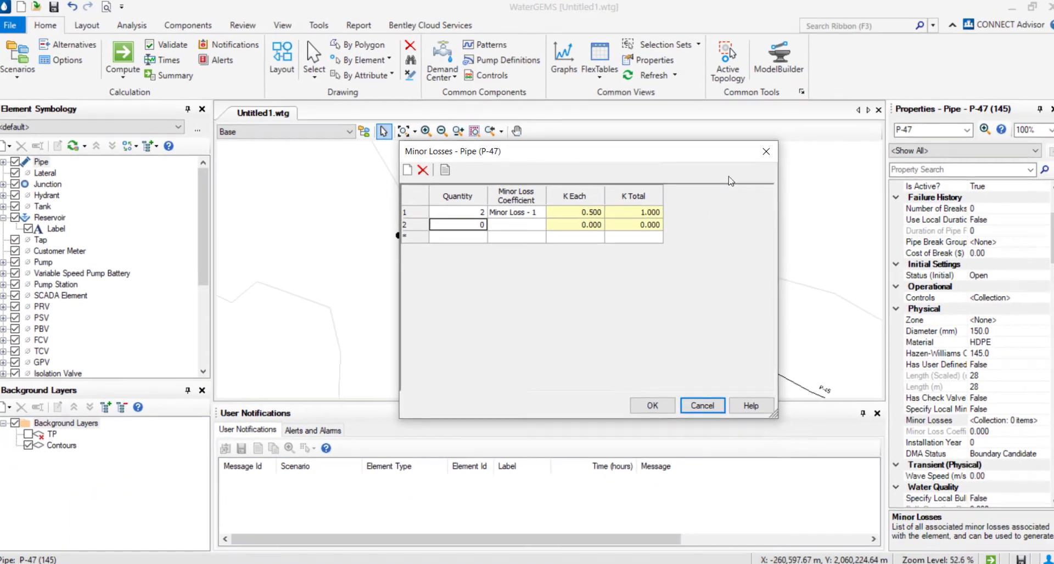
# Close the Minor Losses table and switch P-47's Specify Local Minor Loss back to True.
pyautogui.click(756, 159)
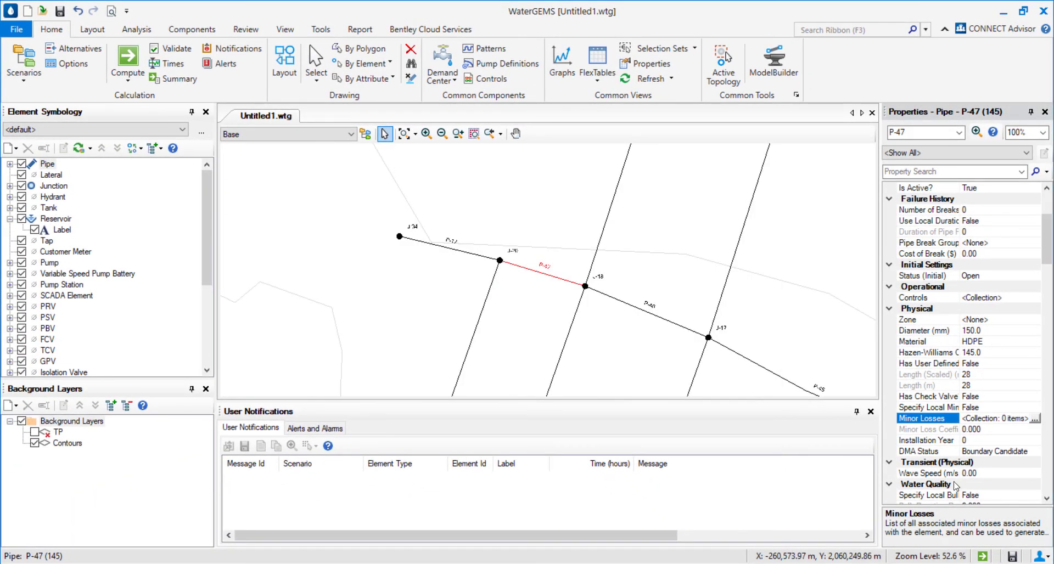
pyautogui.click(1035, 408)
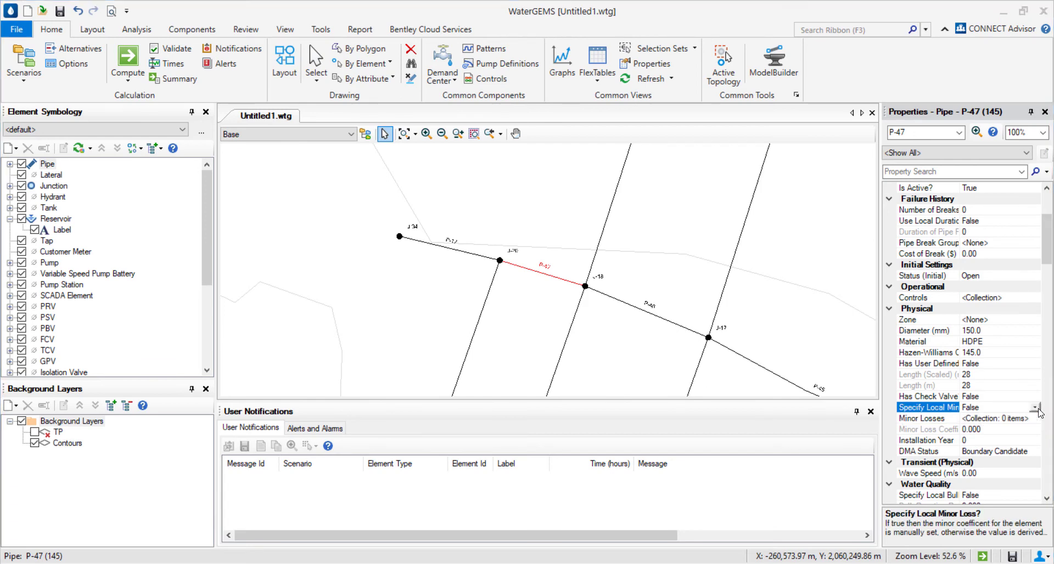
pyautogui.click(1035, 408)
pyautogui.click(1004, 426)
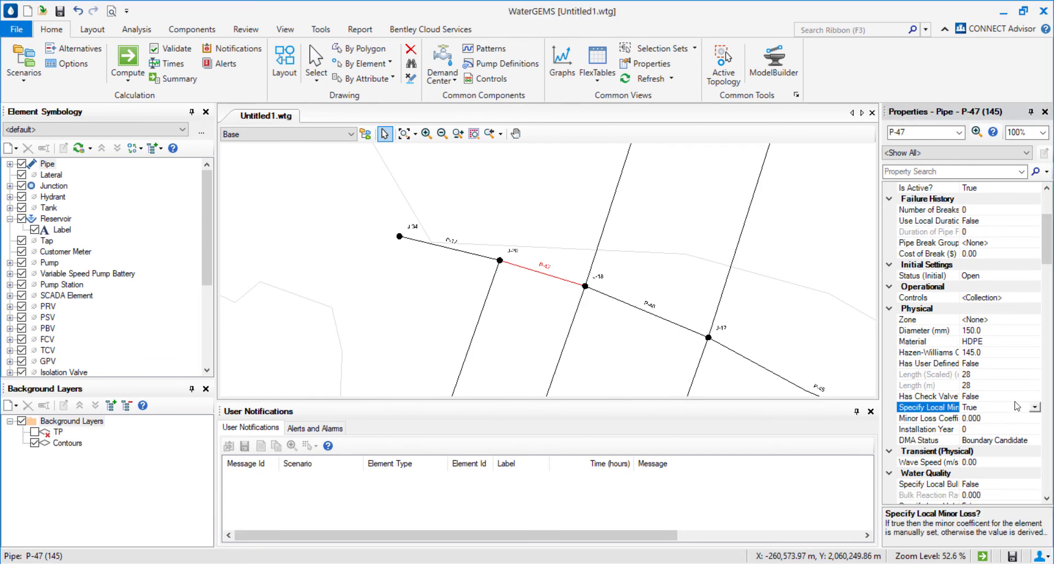